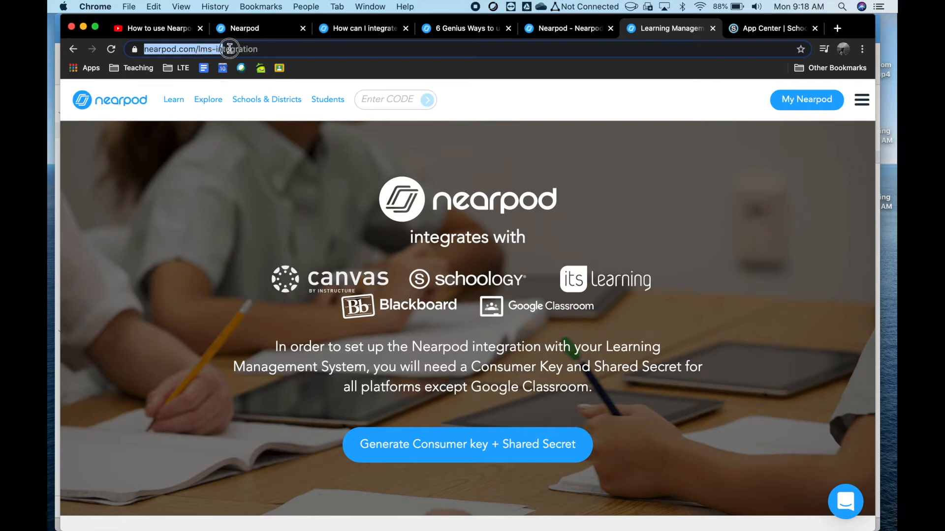
Generate Nearpod's Consumer Key and Shared Secret on the LMS integration page, then go to Schoology
{"action": "left_click", "coordinate": [269, 48]}
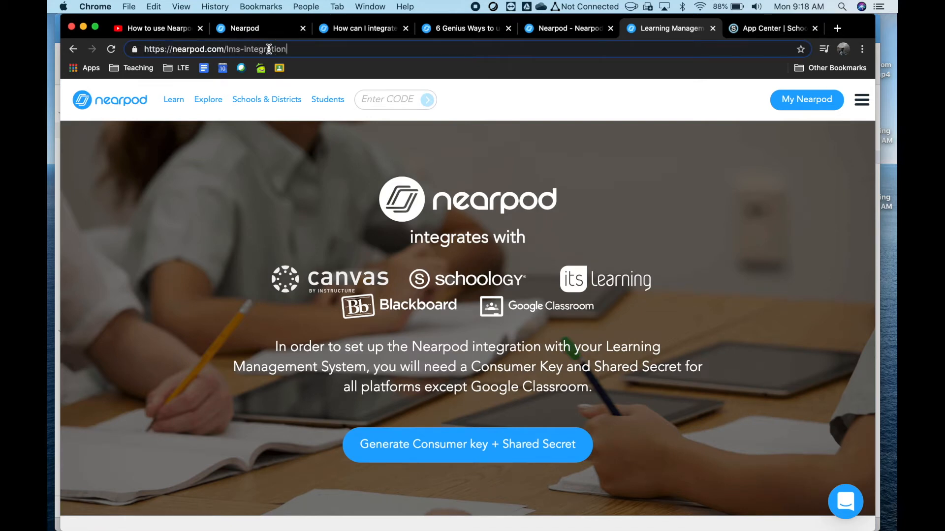
{"action": "left_click", "coordinate": [323, 193]}
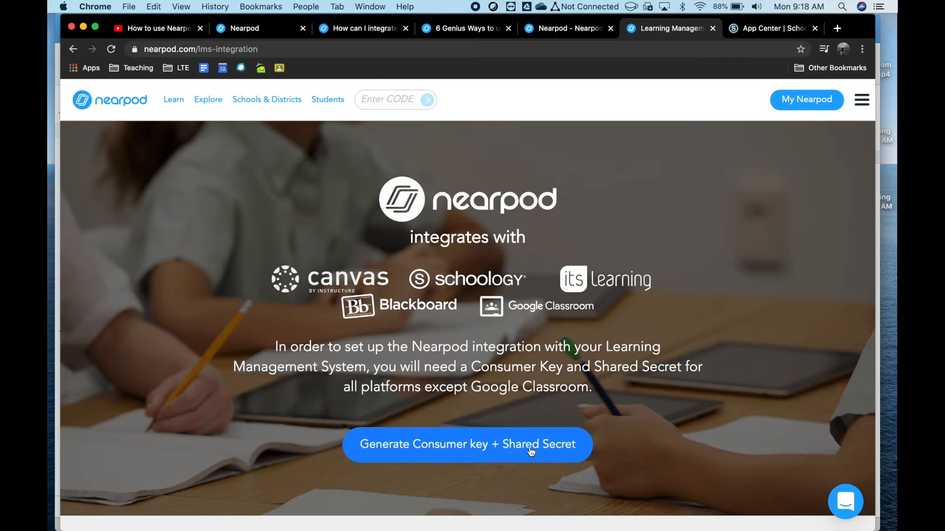
{"action": "left_click", "coordinate": [462, 446]}
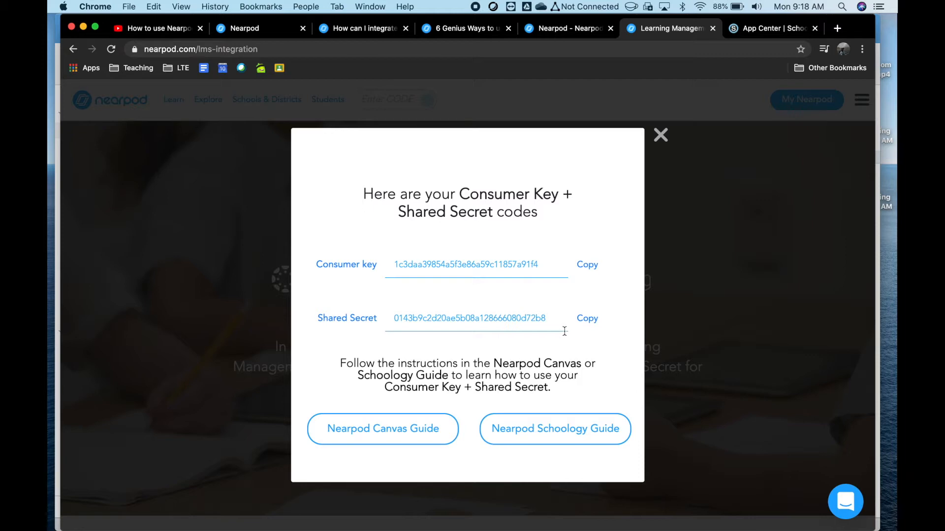
{"action": "left_click", "coordinate": [770, 29]}
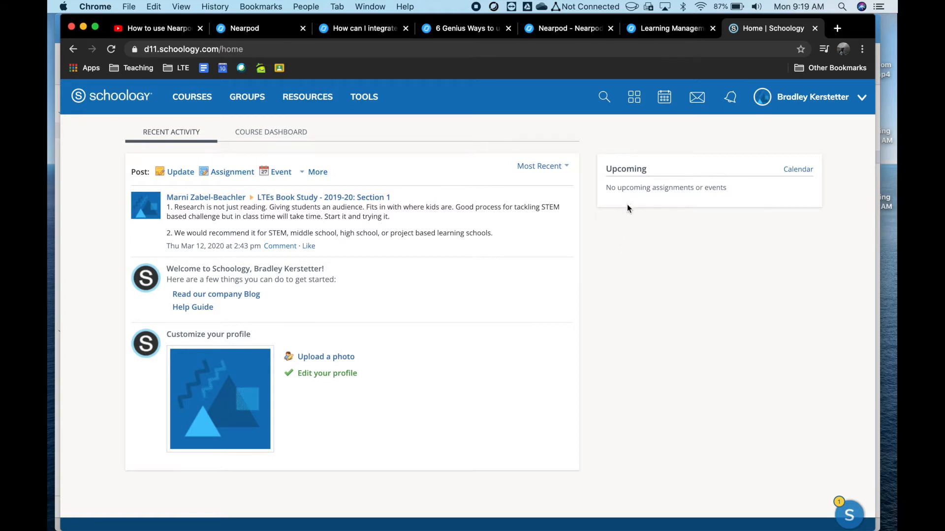
Find Nearpod in Schoology's App Center and install it as an LTI app for the whole school
{"action": "left_click", "coordinate": [635, 98]}
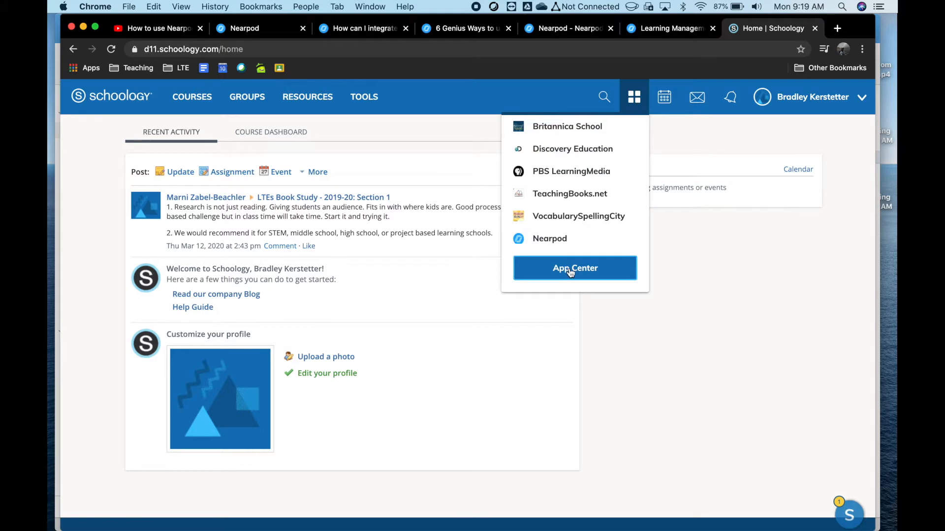
{"action": "left_click", "coordinate": [571, 271]}
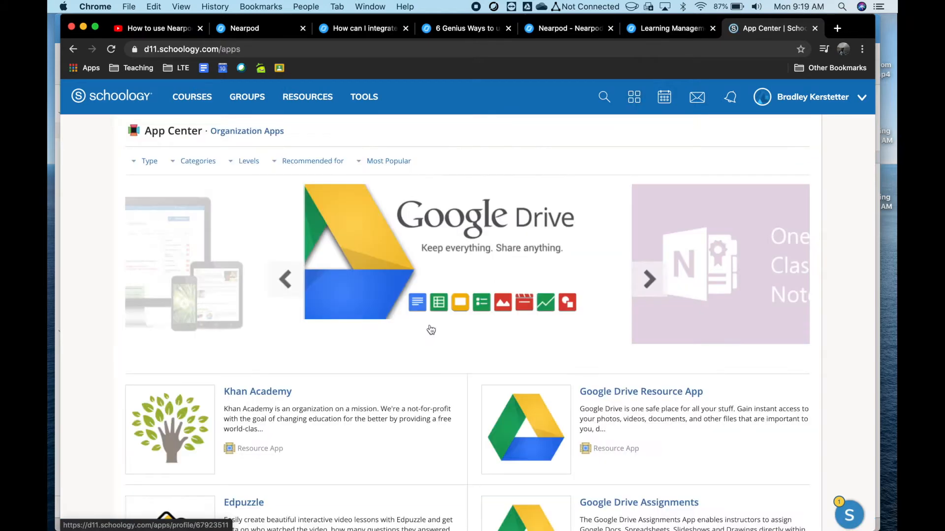
{"action": "scroll", "coordinate": [429, 328], "scroll_direction": "down", "scroll_amount": 3}
{"action": "scroll", "coordinate": [431, 330], "scroll_direction": "down", "scroll_amount": 7}
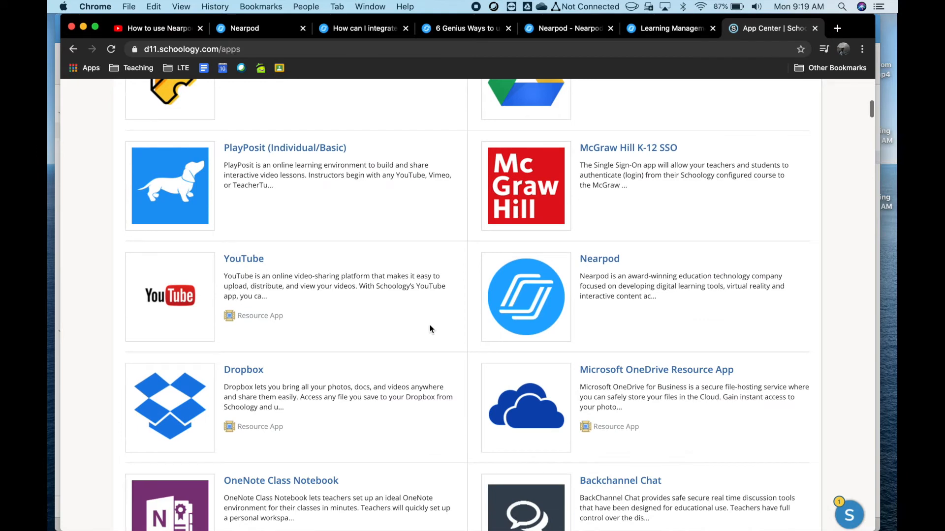
{"action": "left_click", "coordinate": [537, 288]}
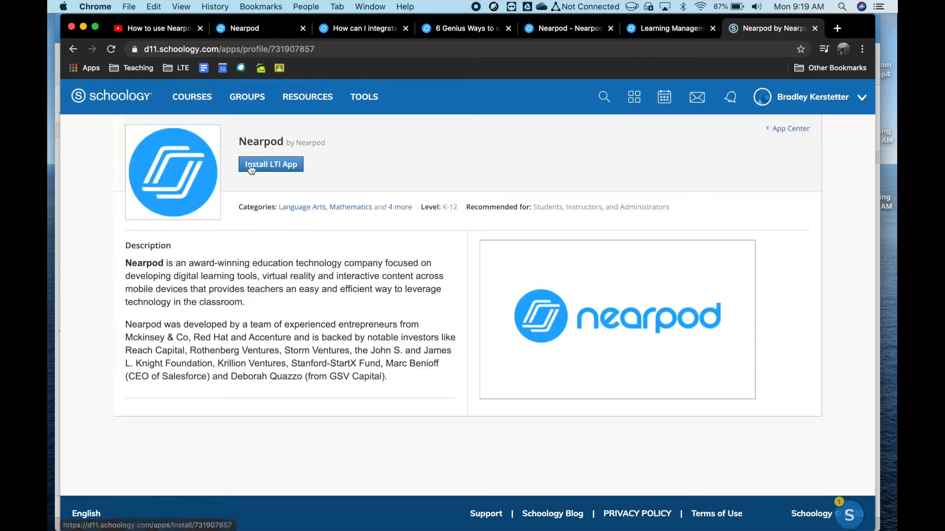
{"action": "left_click", "coordinate": [273, 166]}
{"action": "left_click", "coordinate": [445, 268]}
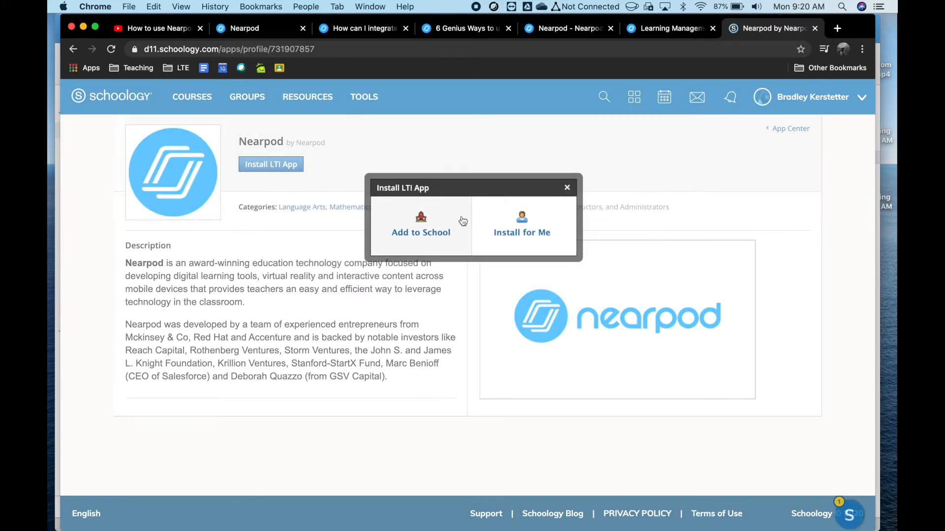
{"action": "left_click", "coordinate": [421, 220]}
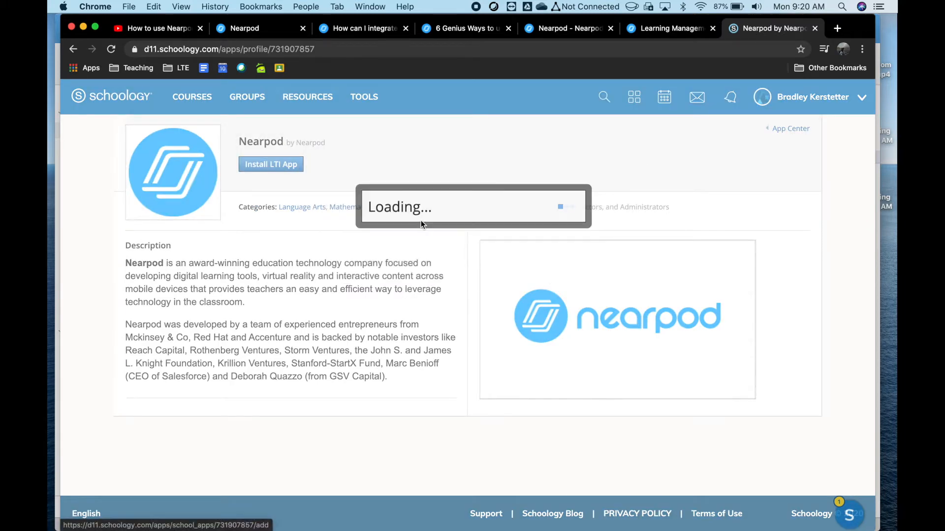
{"action": "scroll", "coordinate": [532, 334], "scroll_direction": "down", "scroll_amount": 8}
{"action": "scroll", "coordinate": [531, 338], "scroll_direction": "down", "scroll_amount": 7}
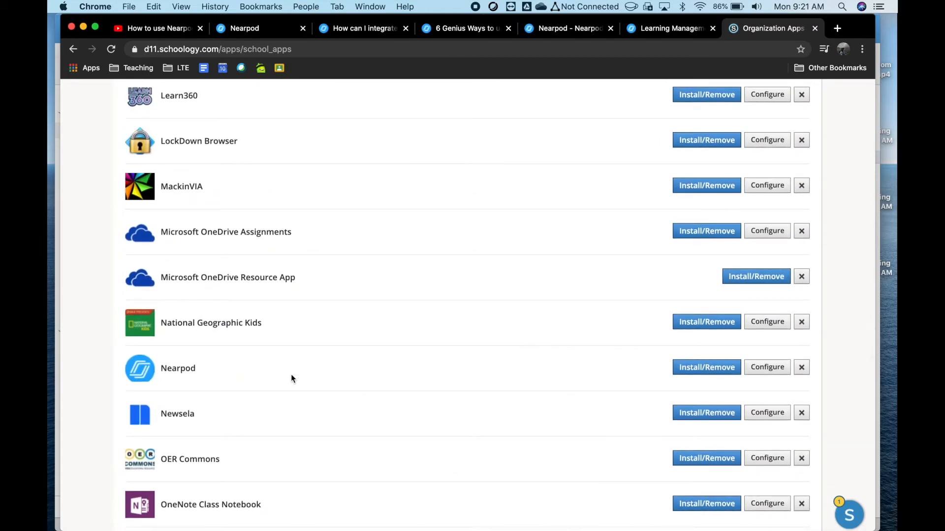
Copy Nearpod's Consumer Key into the Consumer Key field of Schoology's Nearpod configuration
{"action": "left_click", "coordinate": [771, 370]}
{"action": "mouse_move", "coordinate": [123, 260]}
{"action": "left_mouse_down"}
{"action": "mouse_move", "coordinate": [135, 261]}
{"action": "mouse_move", "coordinate": [120, 261]}
{"action": "left_mouse_up"}
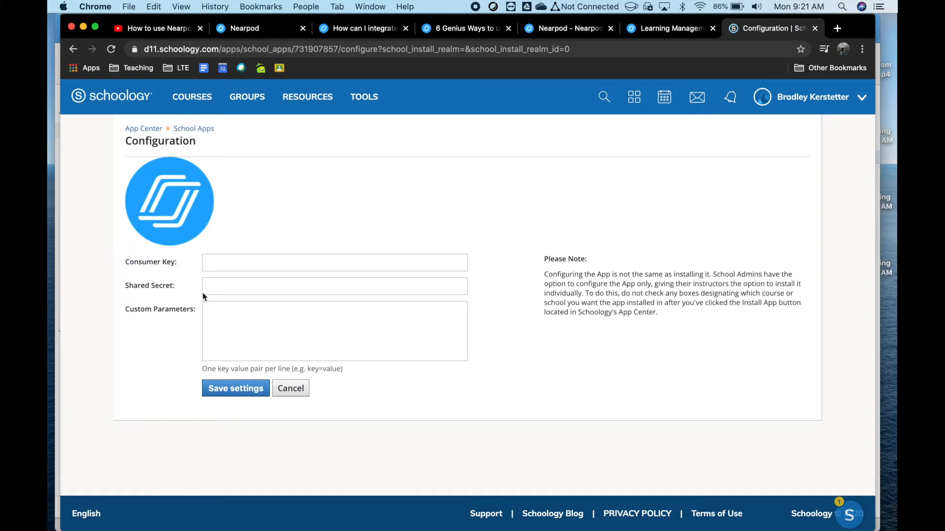
{"action": "left_click", "coordinate": [679, 30]}
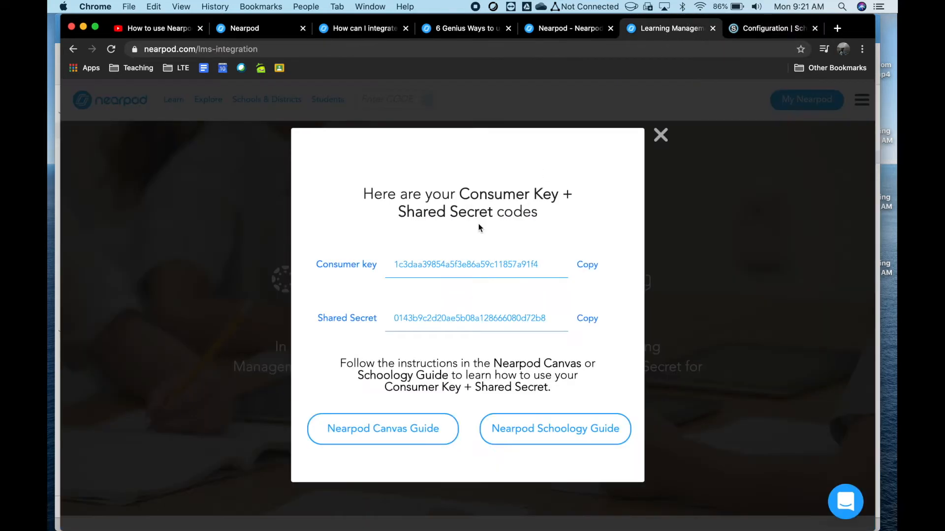
{"action": "left_click", "coordinate": [588, 267]}
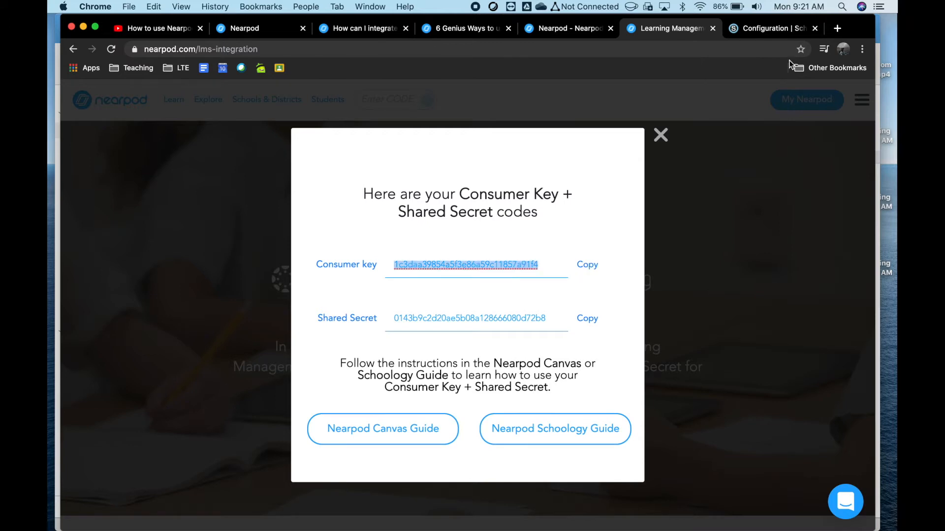
{"action": "left_click", "coordinate": [771, 32]}
{"action": "left_click", "coordinate": [241, 262]}
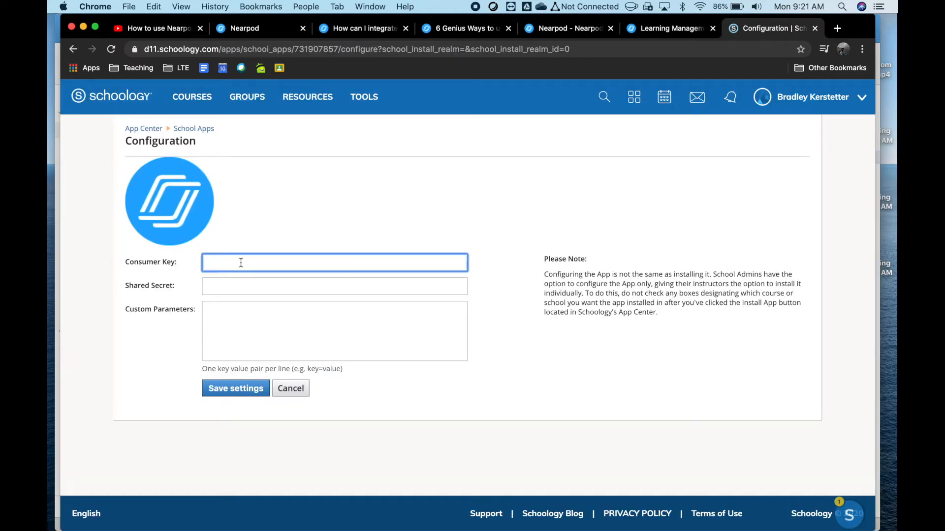
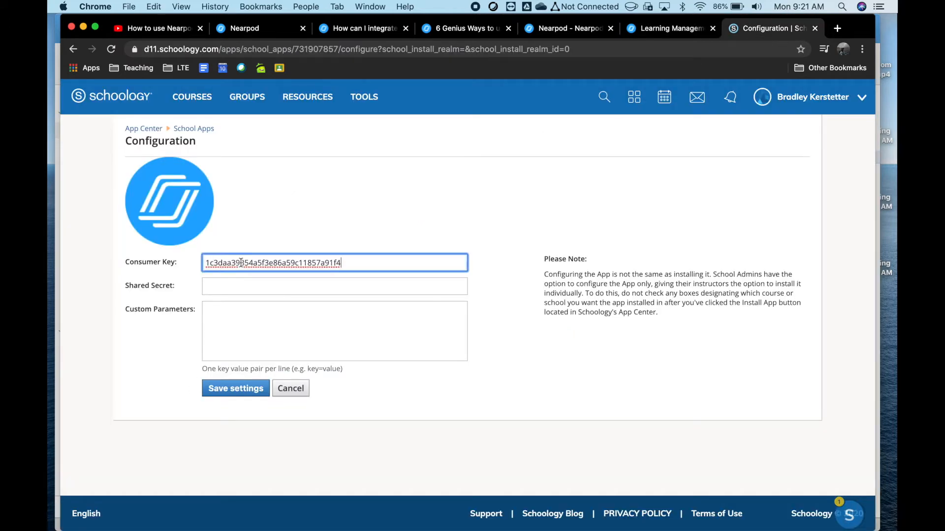
Copy the Shared Secret into its field and save the Nearpod settings
{"action": "left_click", "coordinate": [673, 31]}
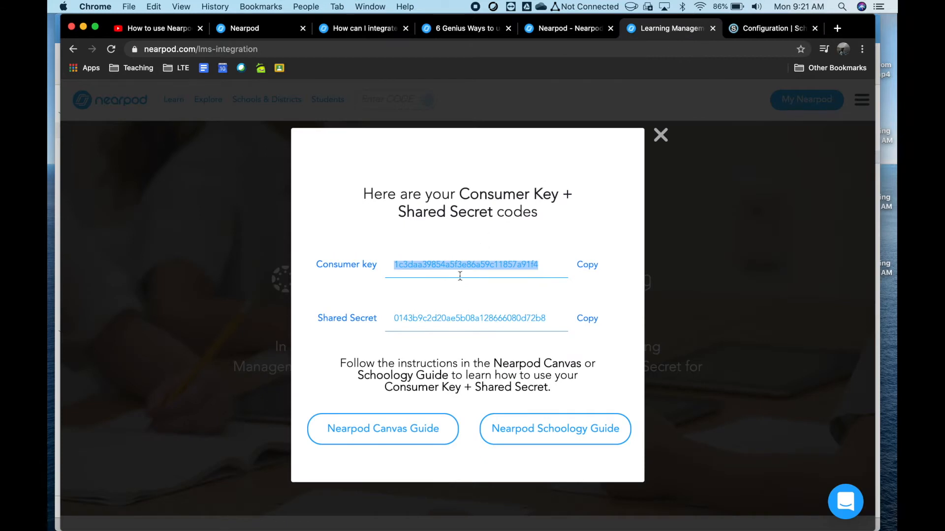
{"action": "left_click", "coordinate": [587, 318]}
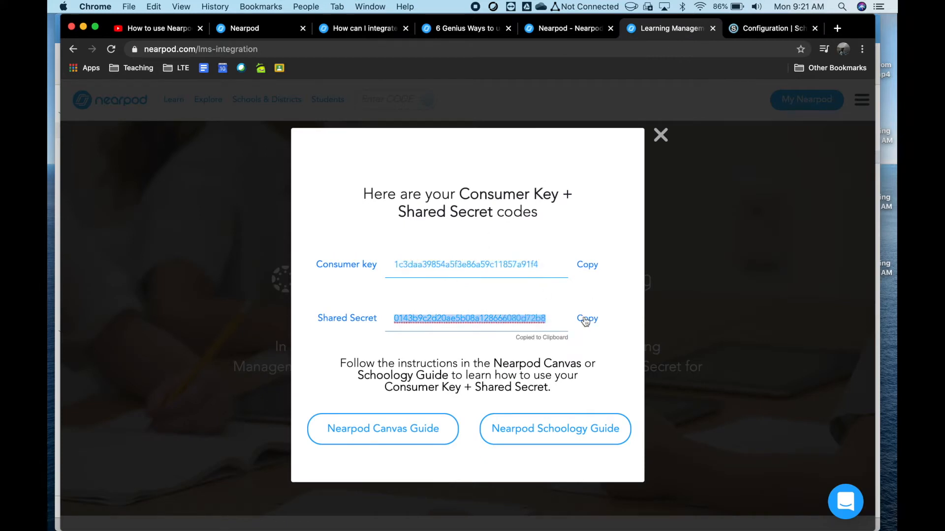
{"action": "left_click", "coordinate": [784, 30]}
{"action": "left_click", "coordinate": [313, 281]}
{"action": "key", "text": "super+v"}
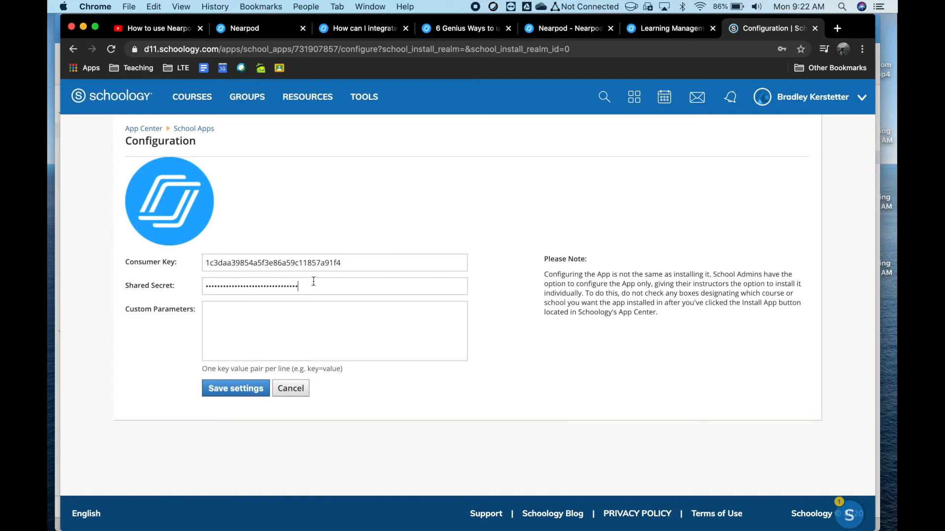
{"action": "left_click", "coordinate": [231, 390]}
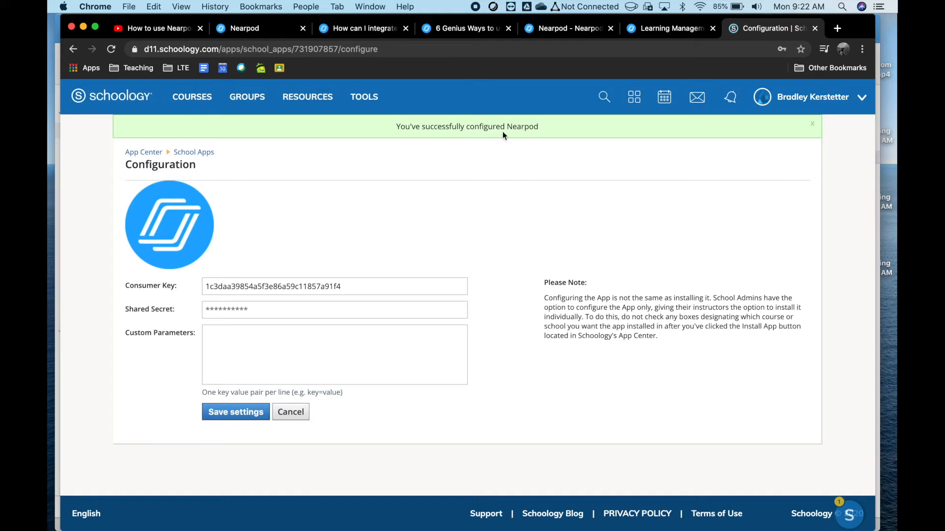
Open the 5th Grade Library course from Courses and scroll its left menu to Nearpod
{"action": "left_click", "coordinate": [184, 100]}
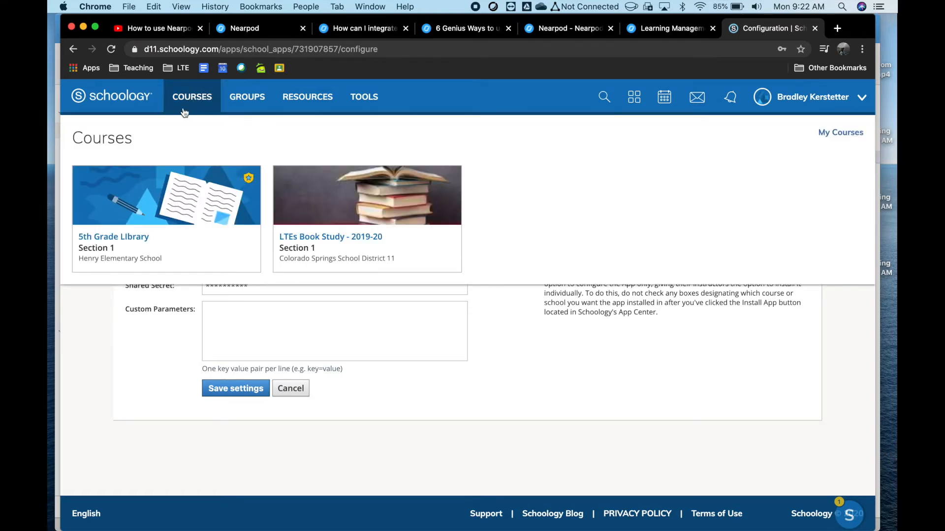
{"action": "left_click", "coordinate": [176, 212]}
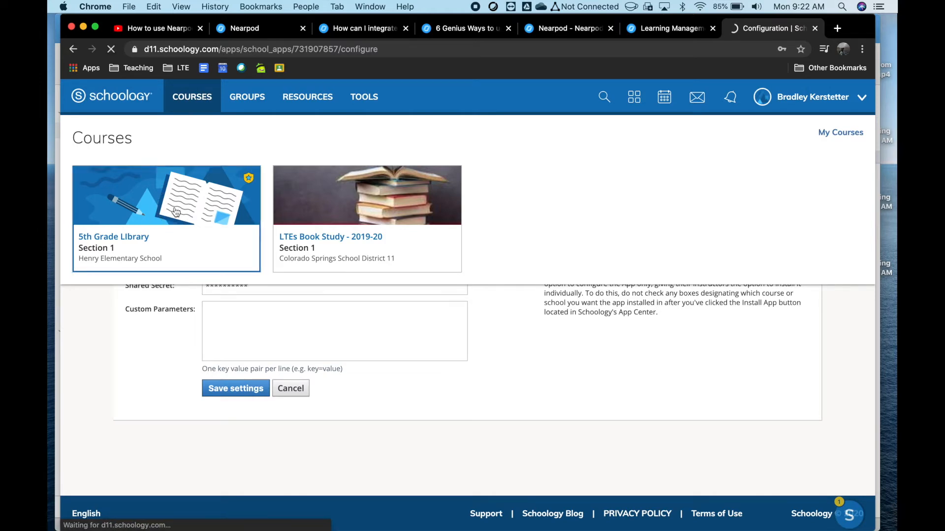
{"action": "scroll", "coordinate": [179, 364], "scroll_direction": "down", "scroll_amount": 3}
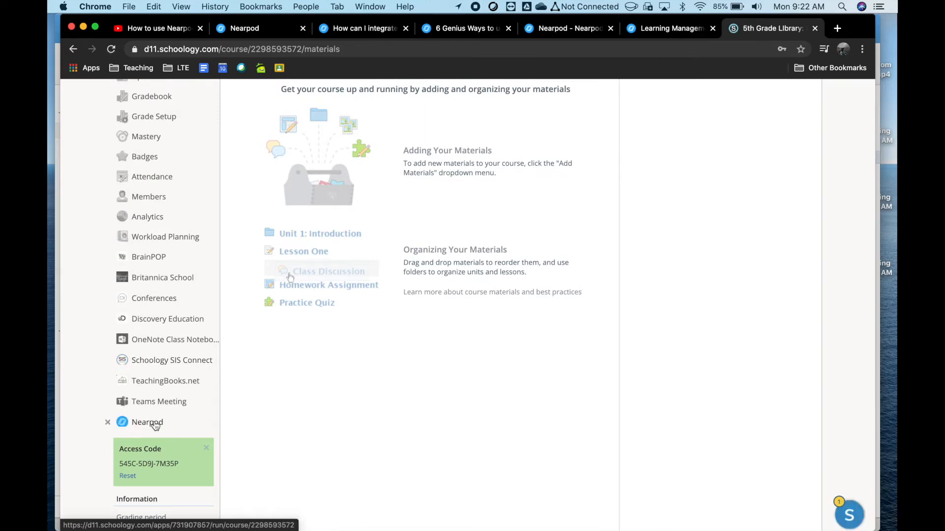
Launch Nearpod from the course, link the Schoology account, and sign in with Office 365
{"action": "left_click", "coordinate": [154, 424]}
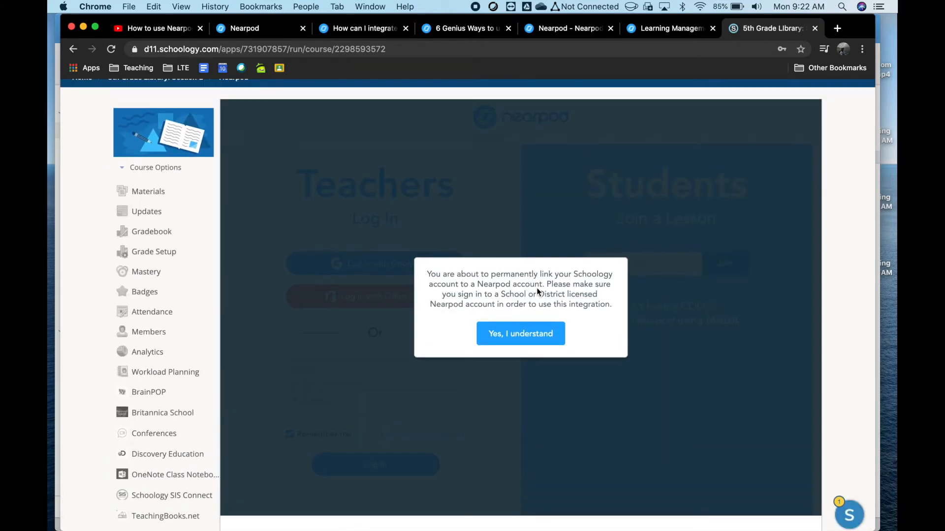
{"action": "left_click", "coordinate": [513, 333]}
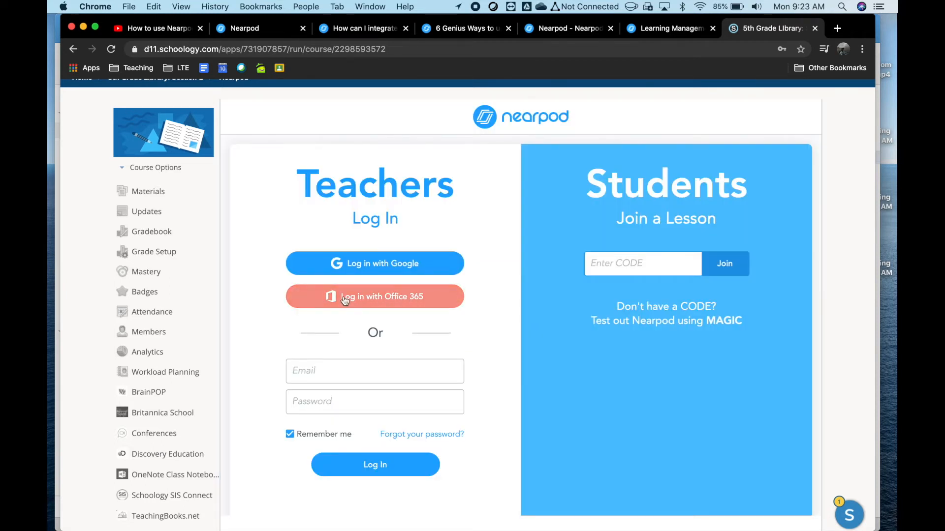
{"action": "left_click", "coordinate": [413, 298]}
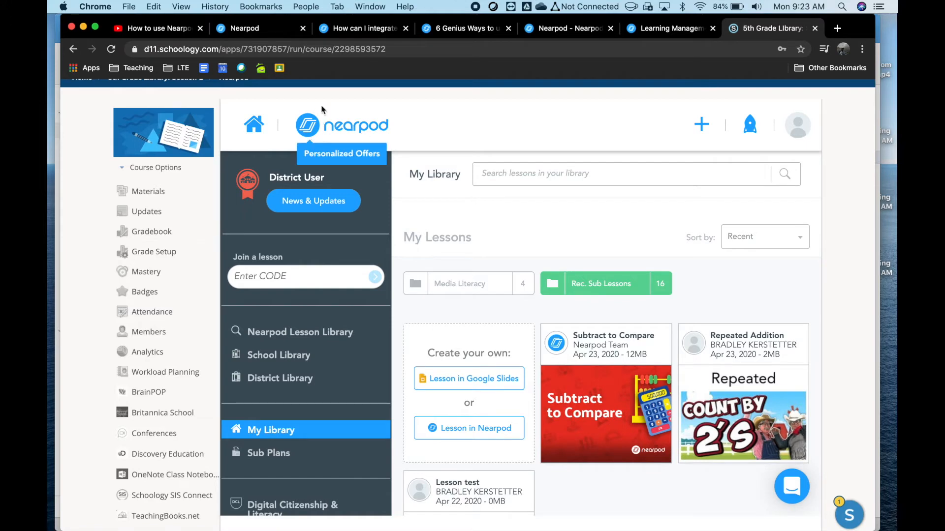
Run the Repeated Addition lesson live as a new session rather than resuming
{"action": "scroll", "coordinate": [374, 460], "scroll_direction": "down", "scroll_amount": 2}
{"action": "scroll", "coordinate": [374, 460], "scroll_direction": "down", "scroll_amount": 1}
{"action": "scroll", "coordinate": [640, 443], "scroll_direction": "down", "scroll_amount": 3}
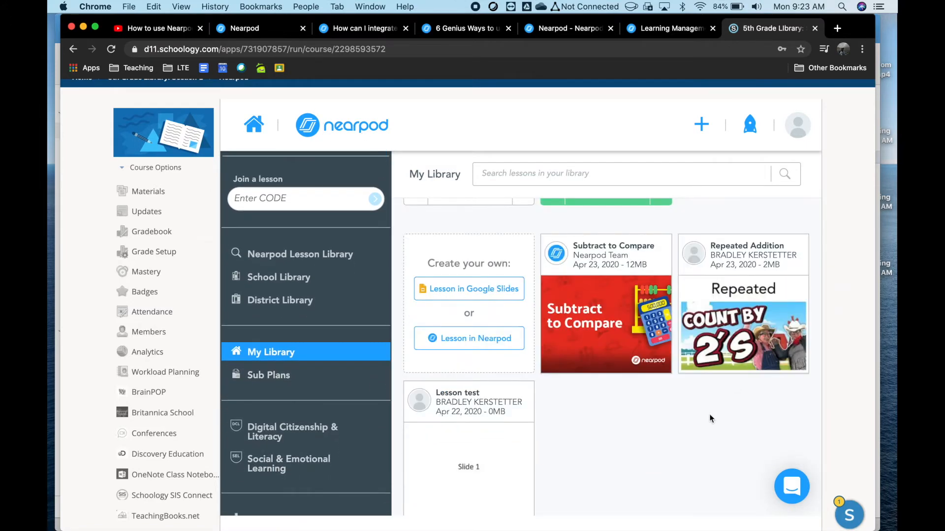
{"action": "mouse_move", "coordinate": [743, 330]}
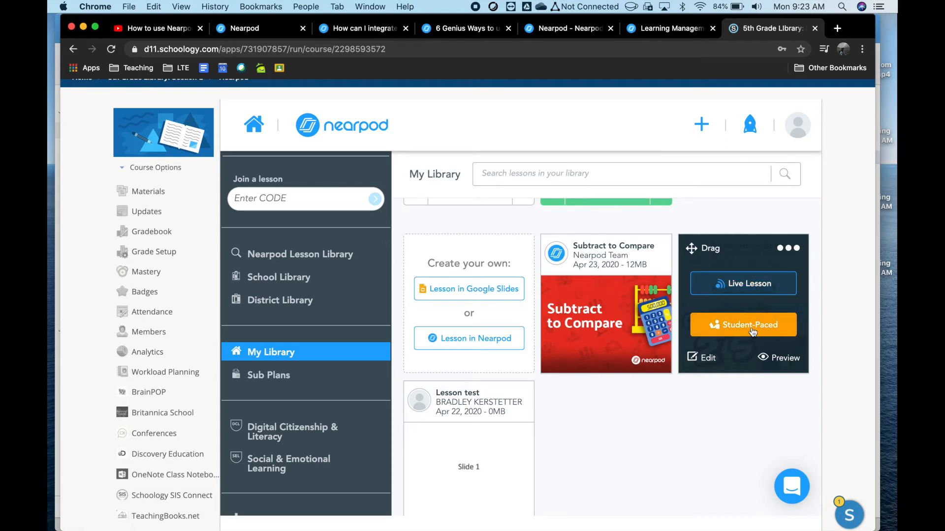
{"action": "left_click", "coordinate": [742, 288]}
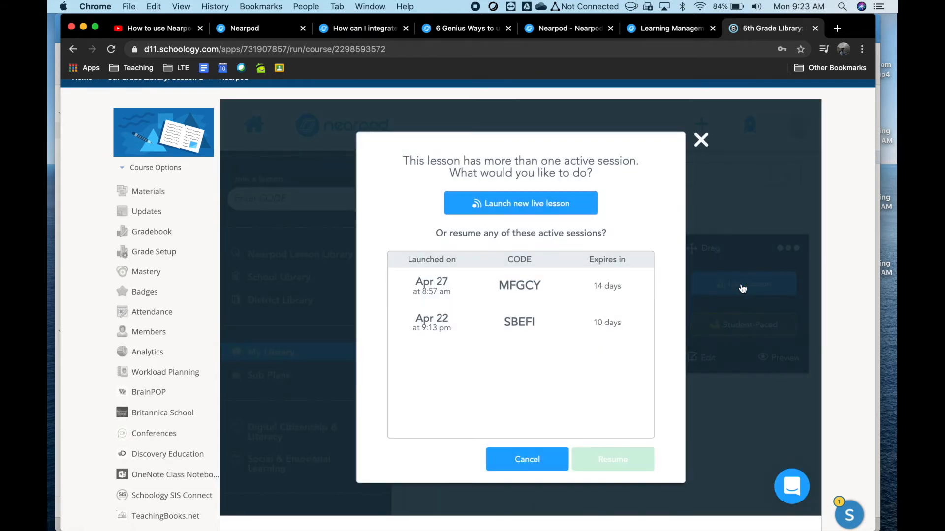
{"action": "left_click", "coordinate": [525, 203]}
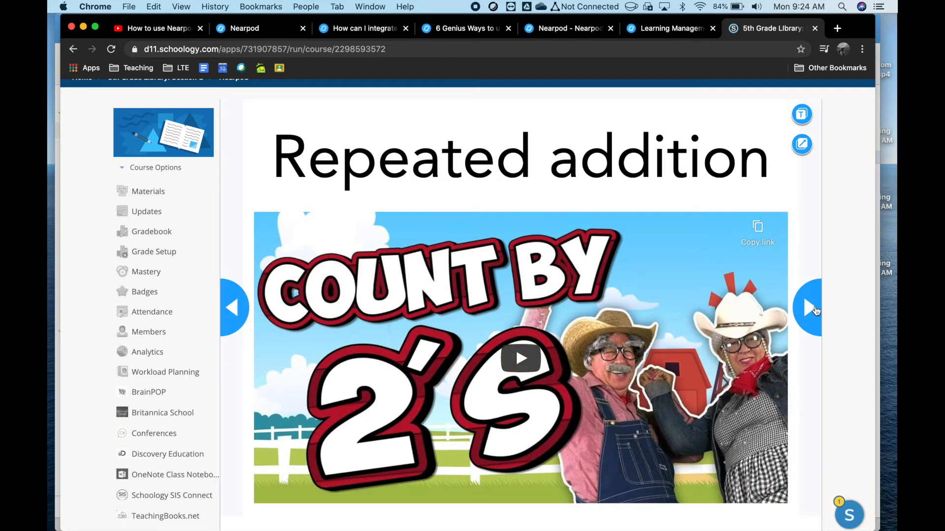
Sketch an answer on the drawing slide, match 2+2+2+2= to its ten frame, and continue
{"action": "left_click", "coordinate": [809, 307]}
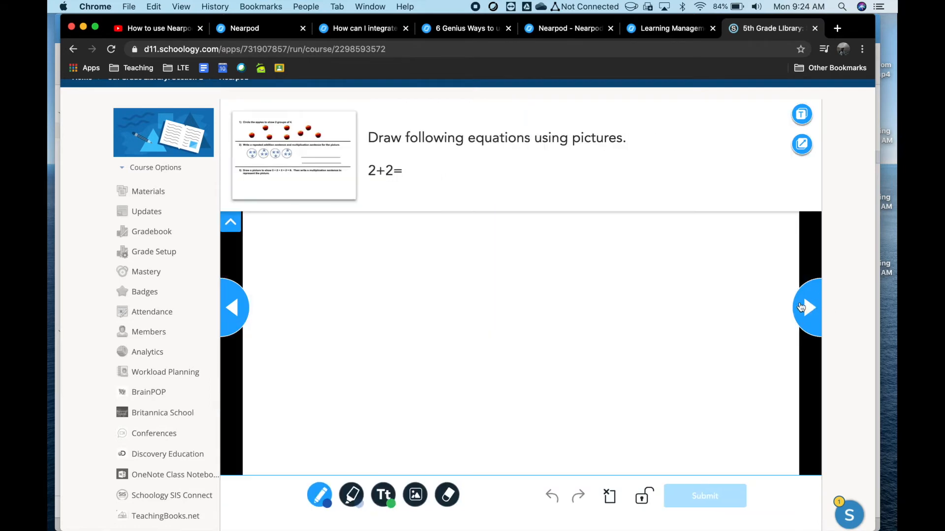
{"action": "mouse_move", "coordinate": [437, 370]}
{"action": "left_mouse_down"}
{"action": "mouse_move", "coordinate": [476, 348]}
{"action": "mouse_move", "coordinate": [498, 363]}
{"action": "mouse_move", "coordinate": [559, 349]}
{"action": "left_mouse_up"}
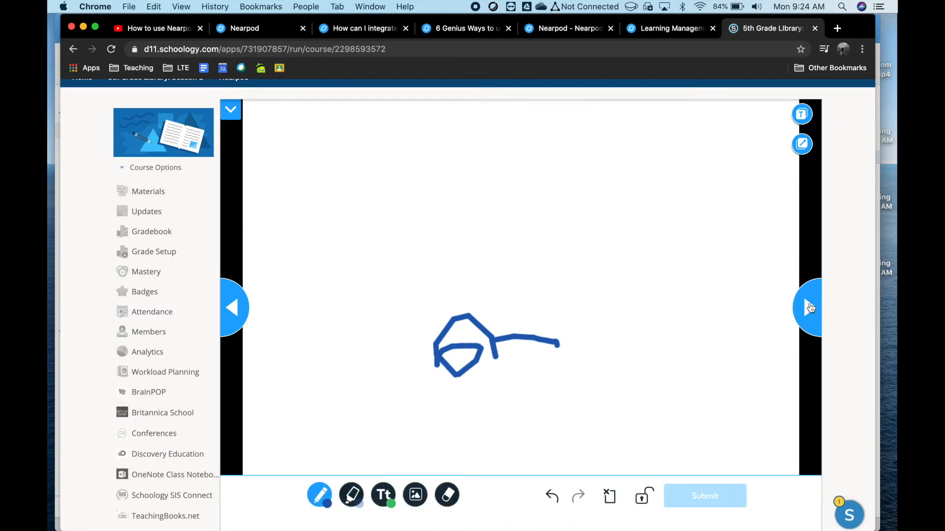
{"action": "left_click", "coordinate": [810, 308]}
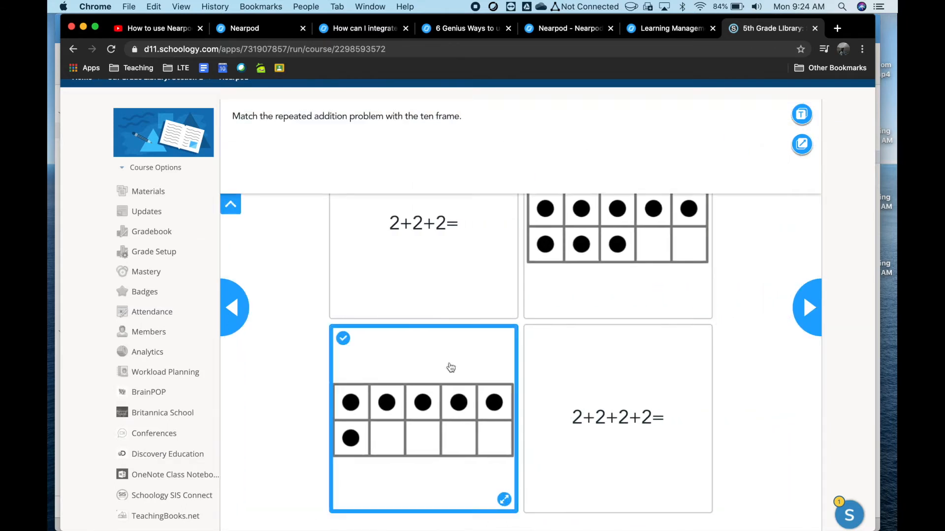
{"action": "left_click", "coordinate": [586, 394]}
{"action": "left_click", "coordinate": [594, 255]}
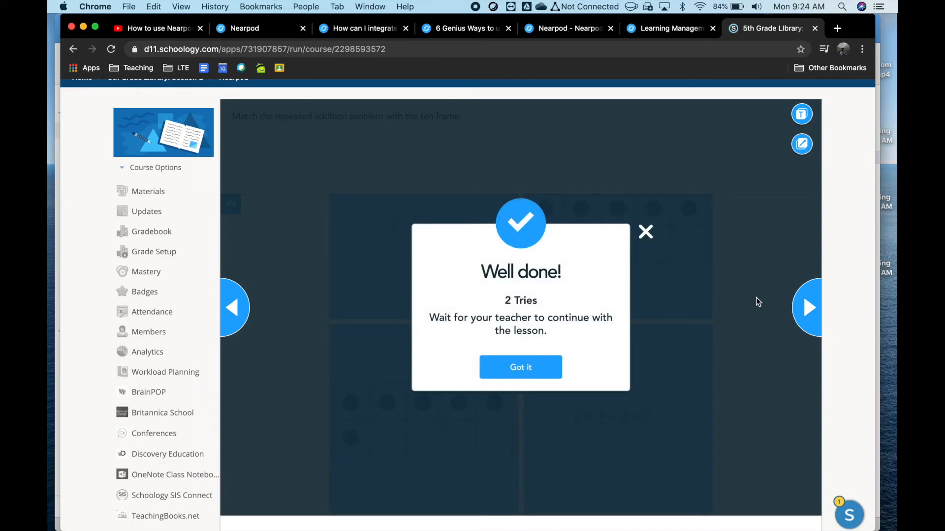
{"action": "left_click", "coordinate": [541, 369]}
{"action": "left_click", "coordinate": [809, 310]}
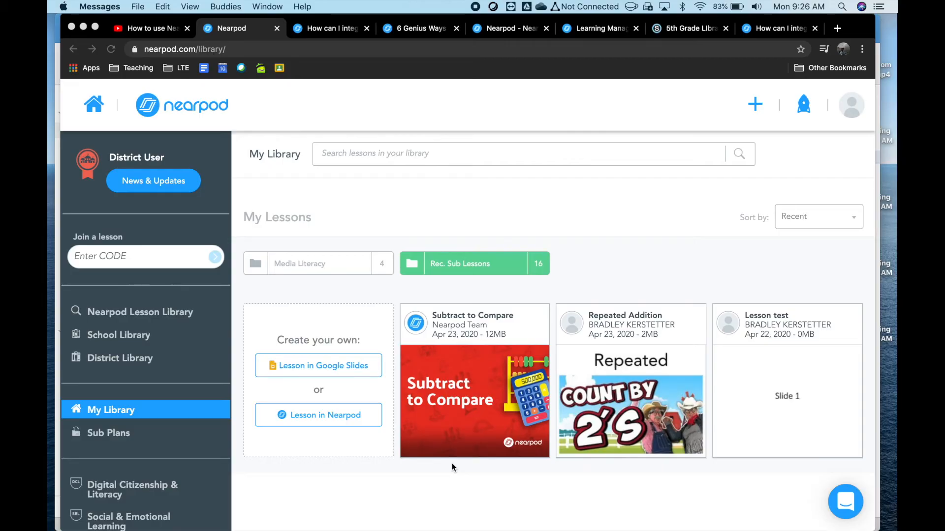
Launch a new live Repeated Addition session from My Library and share it via Google Classroom
{"action": "left_click", "coordinate": [451, 465]}
{"action": "mouse_move", "coordinate": [643, 364]}
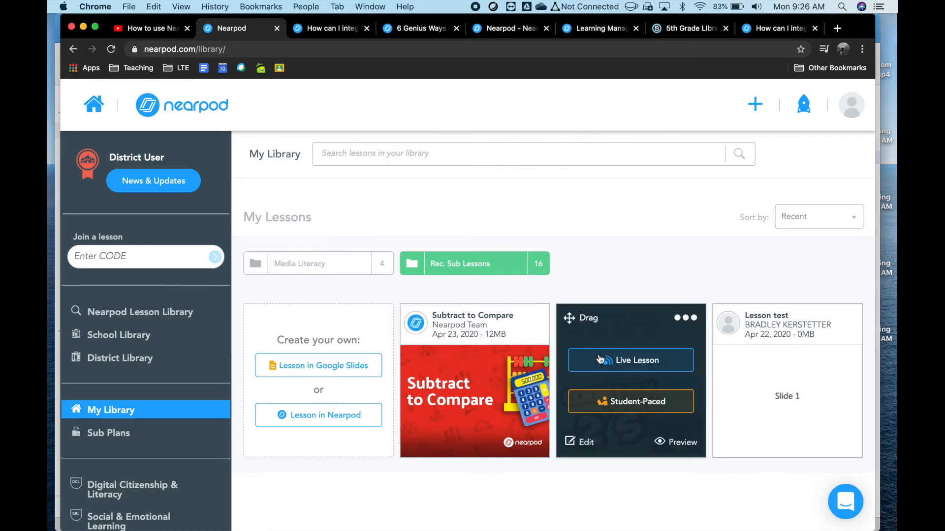
{"action": "left_click", "coordinate": [643, 364]}
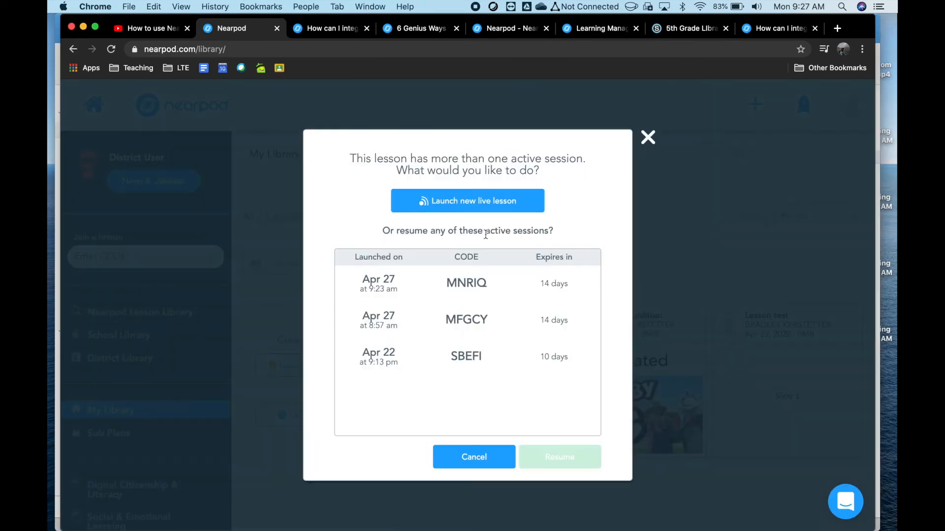
{"action": "left_click", "coordinate": [472, 202]}
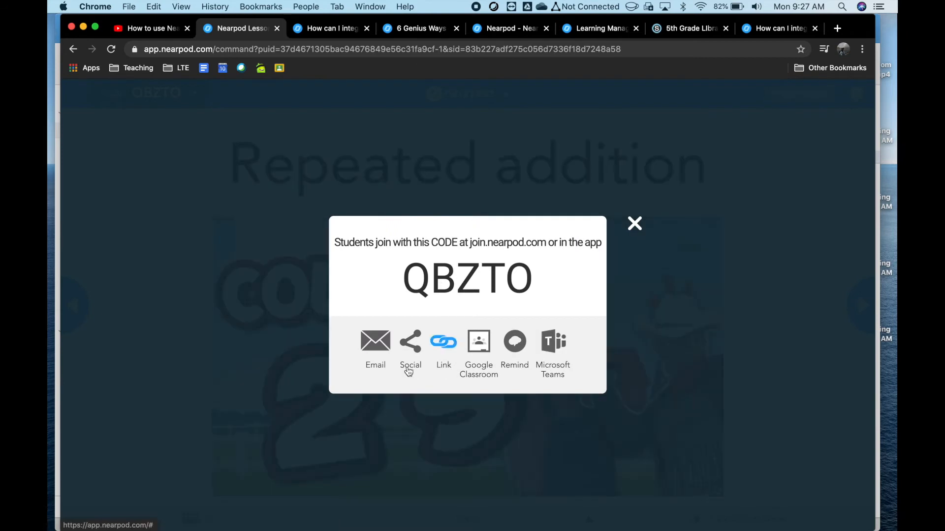
{"action": "left_click", "coordinate": [480, 345]}
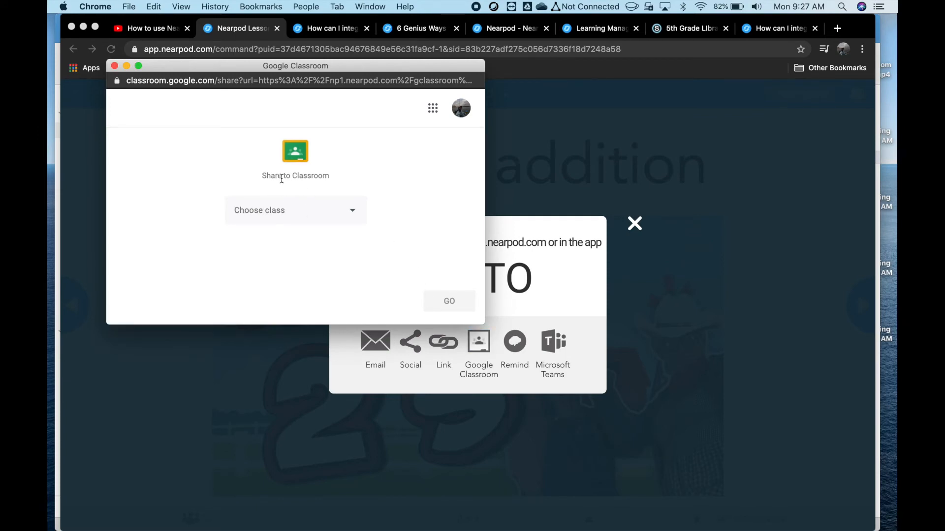
Post 'Please join this lesson!' as an announcement to Videos for Teachers and view the post
{"action": "left_click", "coordinate": [319, 218]}
{"action": "scroll", "coordinate": [320, 226], "scroll_direction": "down", "scroll_amount": 5}
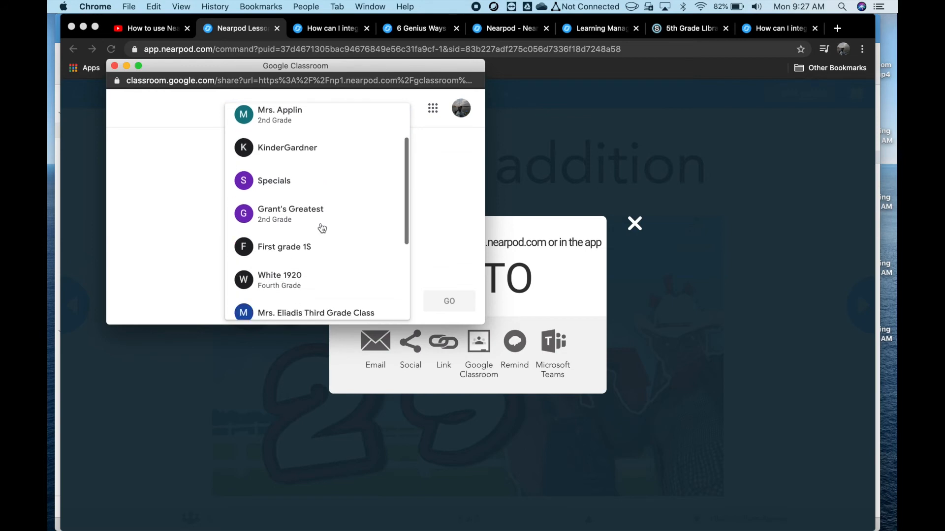
{"action": "scroll", "coordinate": [320, 236], "scroll_direction": "down", "scroll_amount": 3}
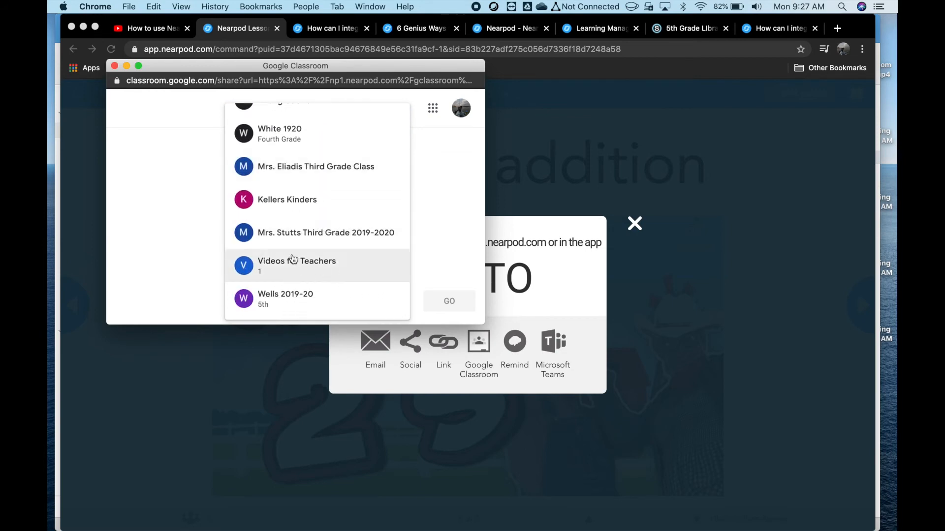
{"action": "left_click", "coordinate": [316, 273]}
{"action": "left_click", "coordinate": [331, 268]}
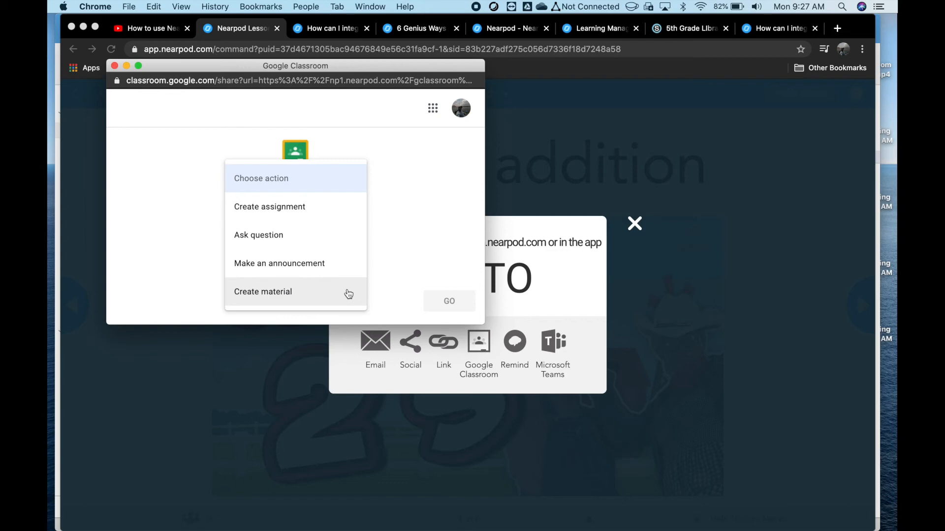
{"action": "left_click", "coordinate": [347, 263]}
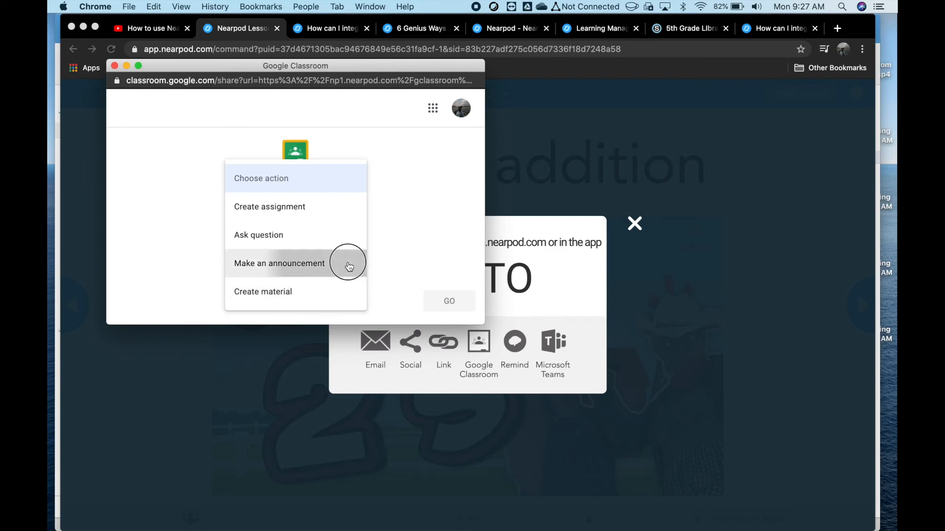
{"action": "type", "text": "PLease"}
{"action": "key", "text": "BackSpace"}
{"action": "key", "text": "BackSpace"}
{"action": "key", "text": "BackSpace"}
{"action": "key", "text": "BackSpace"}
{"action": "key", "text": "BackSpace"}
{"action": "type", "text": "lease join this lesson!"}
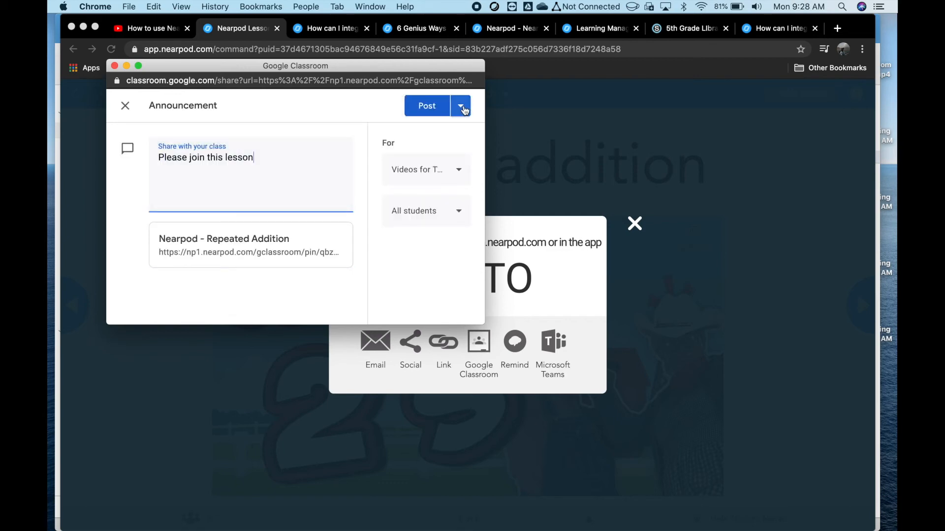
{"action": "left_click", "coordinate": [445, 106]}
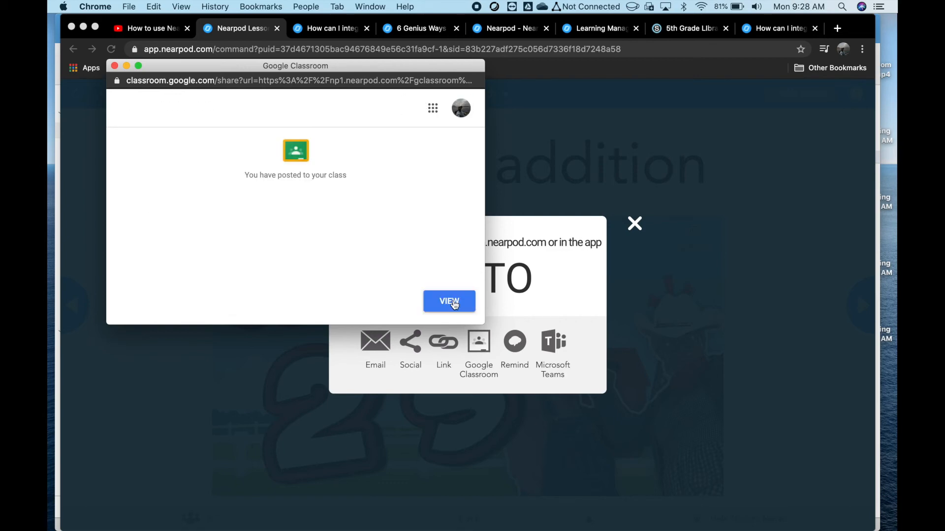
{"action": "left_click", "coordinate": [453, 302]}
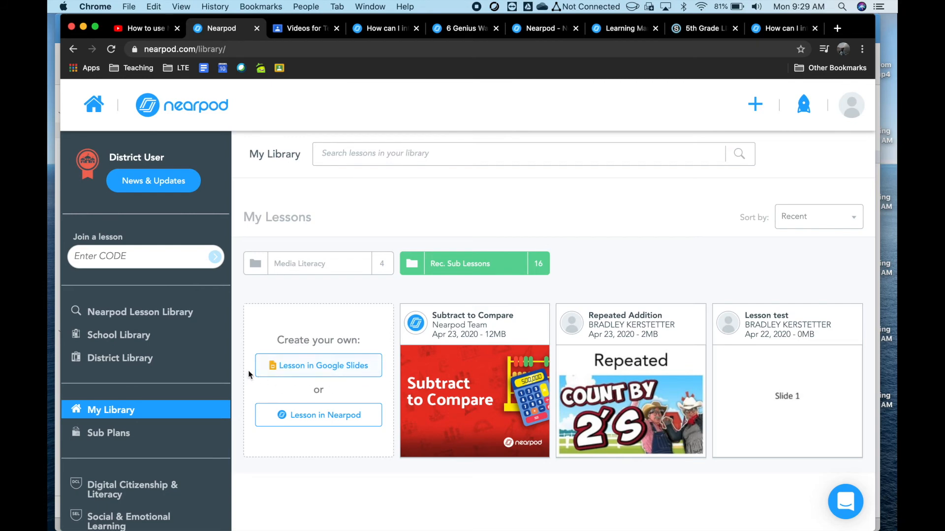
Create a Nearpod Lesson presentation in Google Slides and show the Add-ons > Nearpod options
{"action": "left_click", "coordinate": [338, 369]}
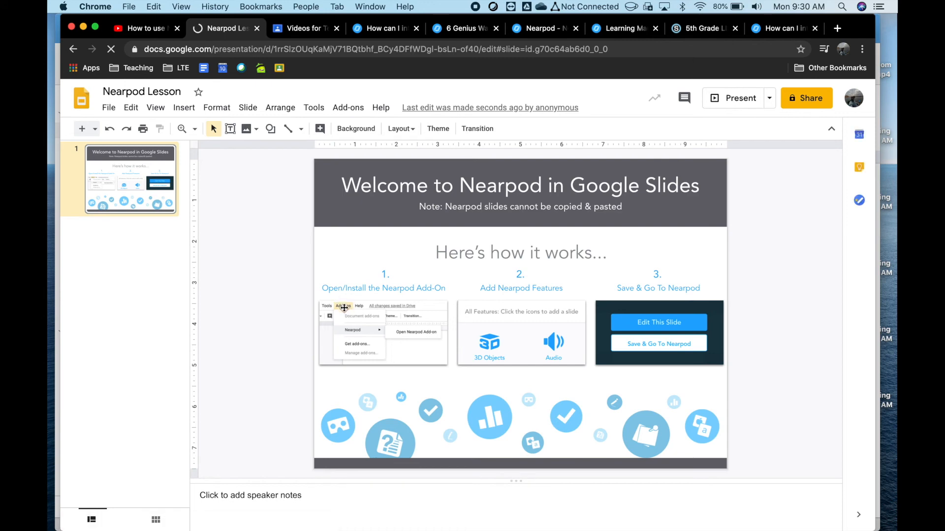
{"action": "left_click", "coordinate": [350, 107]}
{"action": "mouse_move", "coordinate": [377, 182]}
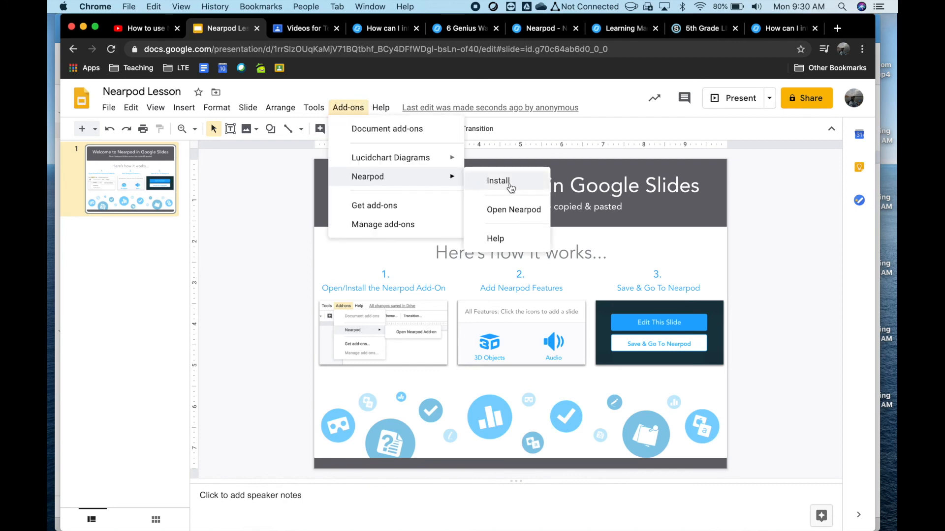
Install the Nearpod add-on, choosing the school Google account and allowing access
{"action": "left_click", "coordinate": [509, 183]}
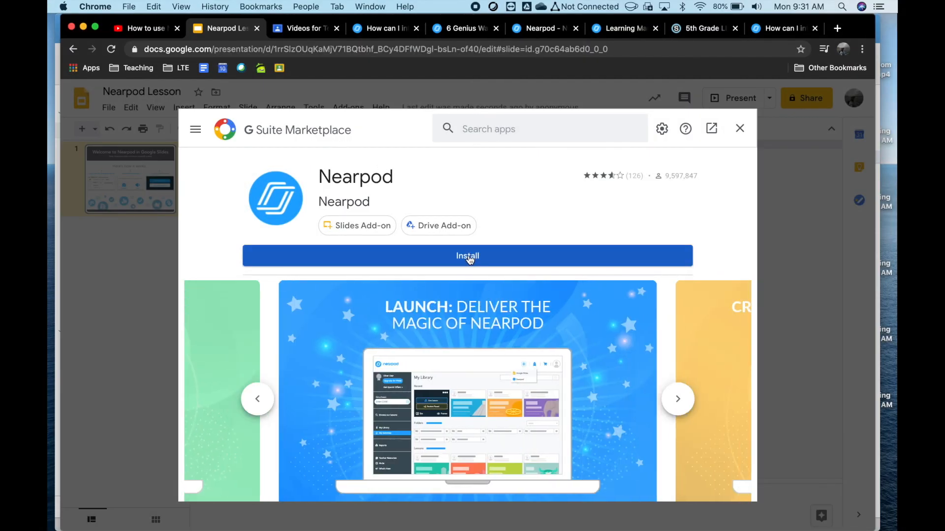
{"action": "left_click", "coordinate": [470, 259]}
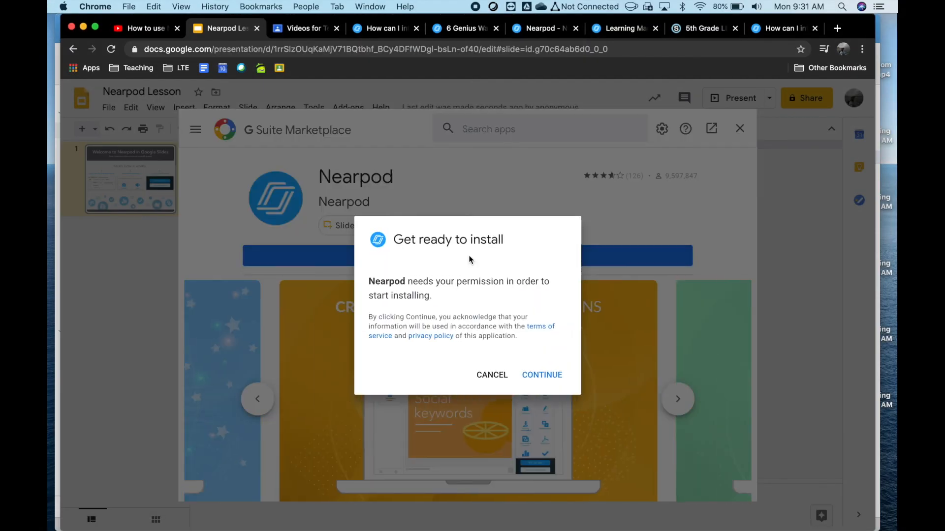
{"action": "left_click", "coordinate": [544, 375]}
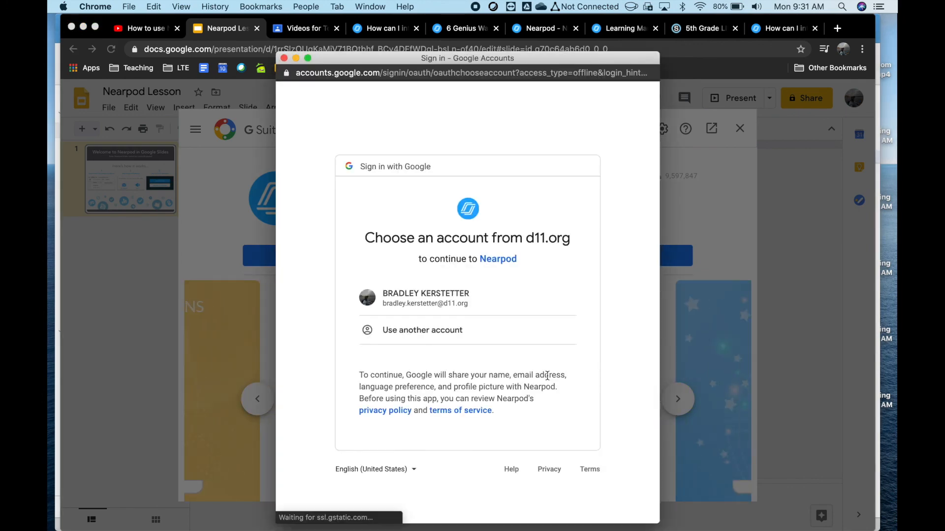
{"action": "left_click", "coordinate": [459, 299]}
{"action": "left_click", "coordinate": [551, 440]}
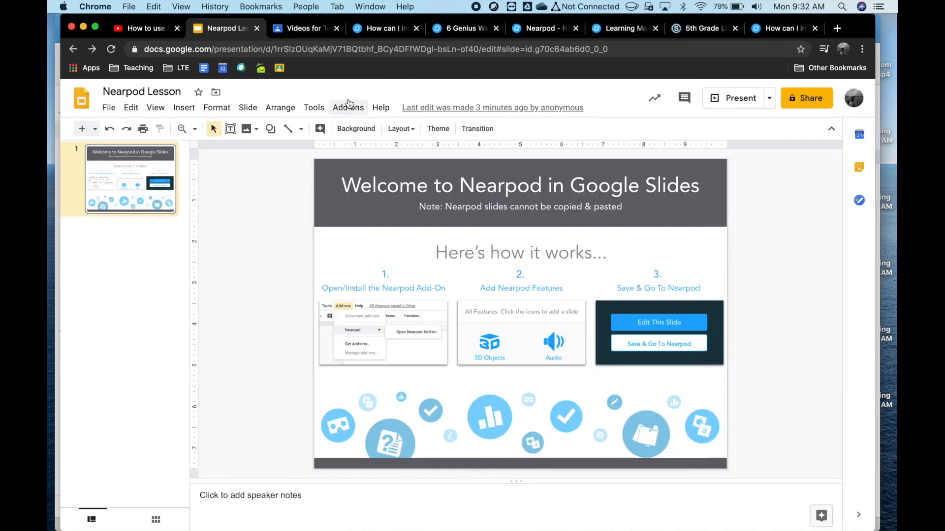
Open the Nearpod add-on panel from the Add-ons menu
{"action": "left_click", "coordinate": [355, 108]}
{"action": "mouse_move", "coordinate": [365, 175]}
{"action": "left_click", "coordinate": [515, 179]}
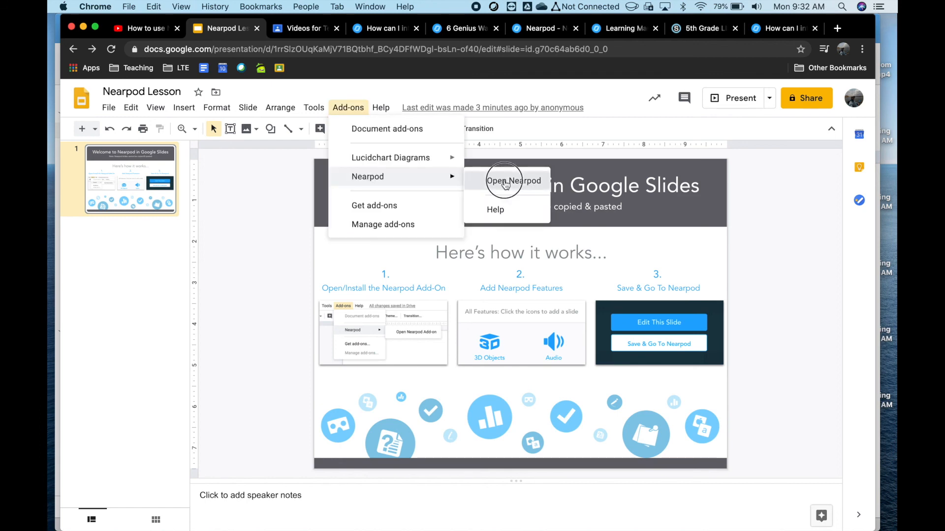